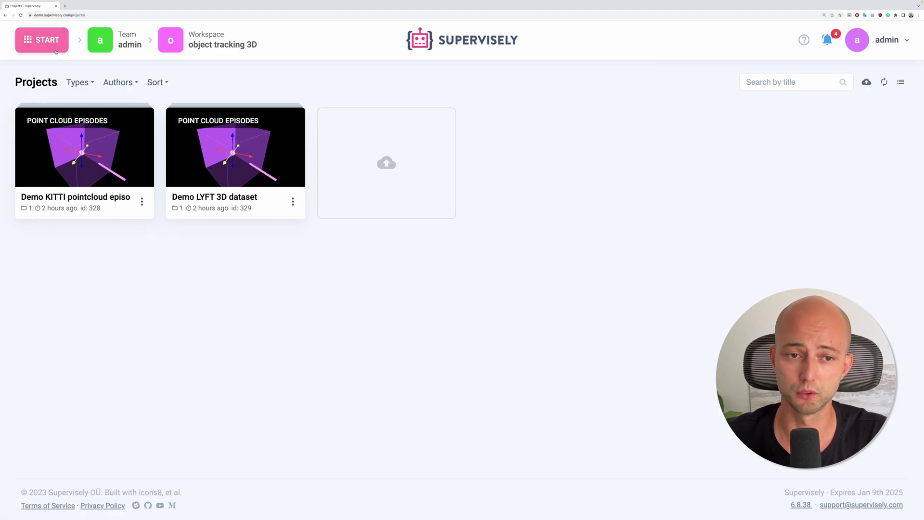
Step: Open the team cluster page to review the computers connected as agents
{"action": "left_click", "coordinate": [55, 49]}
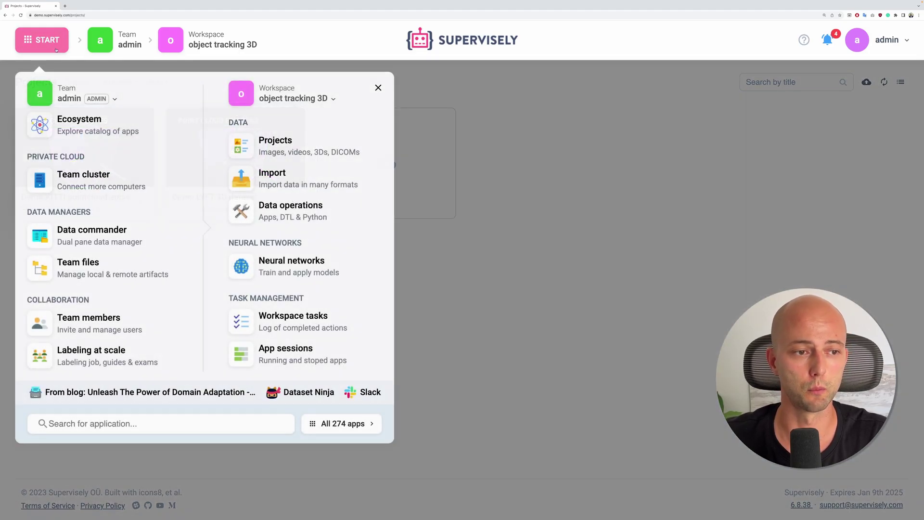
{"action": "left_click", "coordinate": [101, 180]}
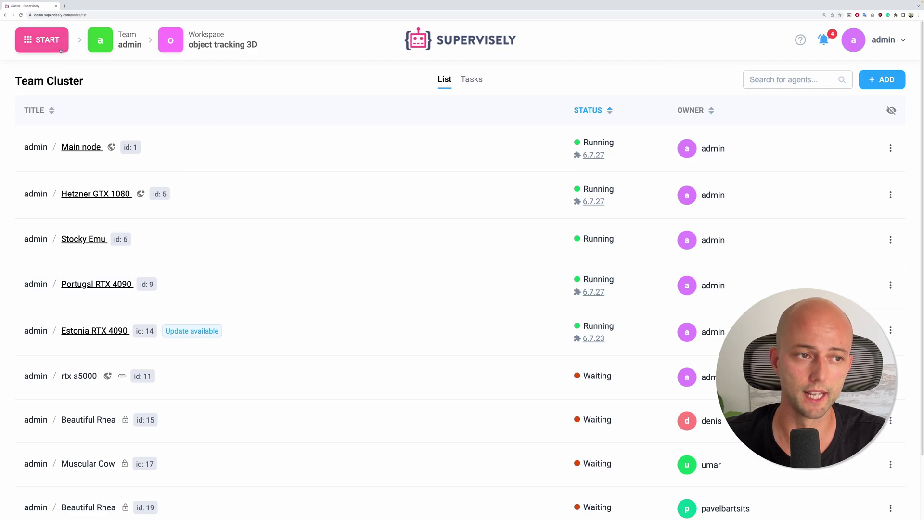
Step: Show the neural network apps for point cloud detection and tracking
{"action": "left_click", "coordinate": [42, 39]}
{"action": "left_click", "coordinate": [264, 275]}
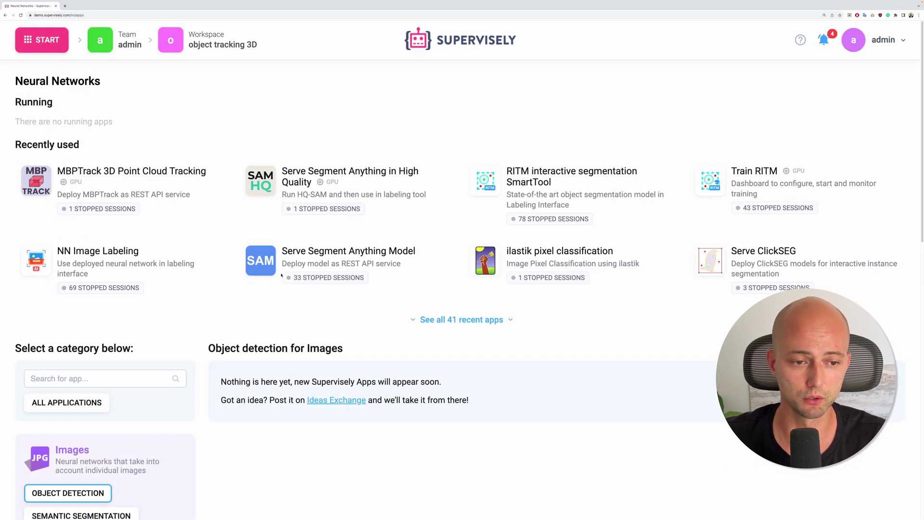
{"action": "scroll", "coordinate": [200, 275], "scroll_direction": "down", "scroll_amount": 5}
{"action": "scroll", "coordinate": [200, 276], "scroll_direction": "down", "scroll_amount": 12}
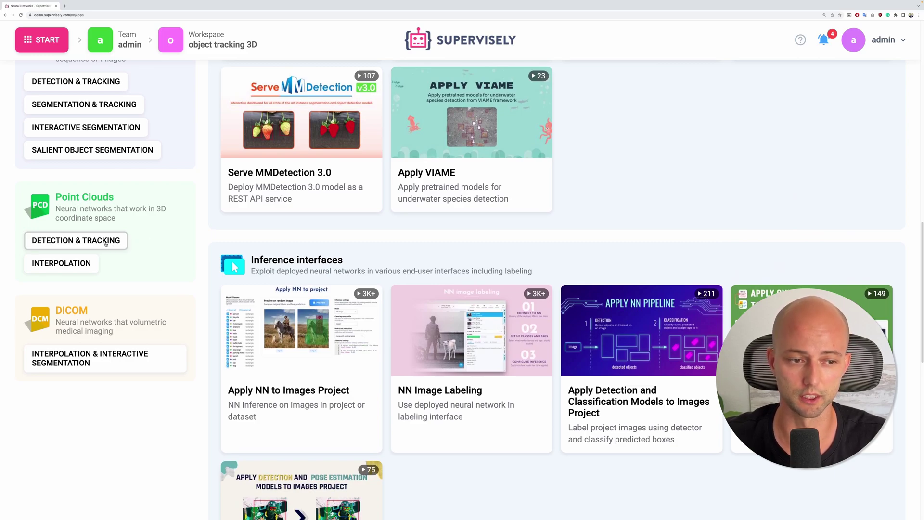
{"action": "left_click", "coordinate": [106, 245]}
{"action": "scroll", "coordinate": [570, 263], "scroll_direction": "up", "scroll_amount": 3}
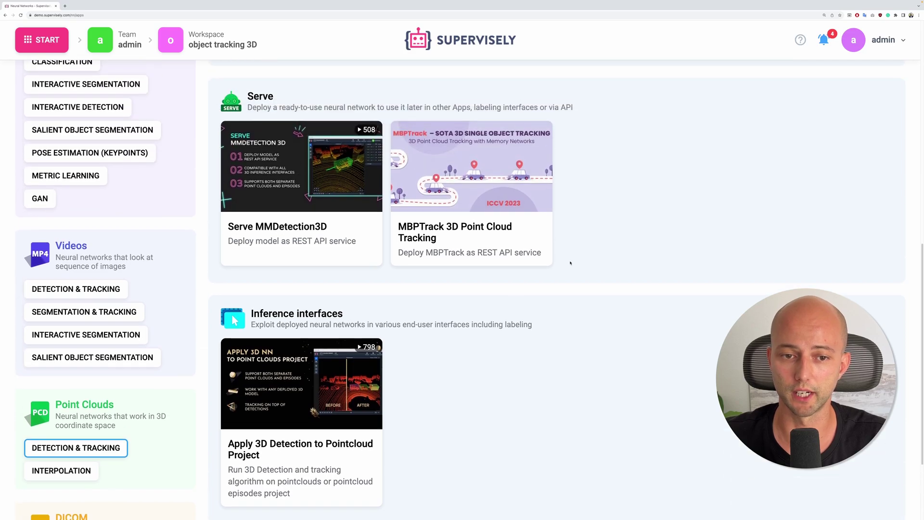
Step: Open the launch settings of MBPTrack 3D Point Cloud Tracking and select the mbptrack_nuscenes_kitti_car.ckpt checkpoint
{"action": "mouse_move", "coordinate": [482, 179]}
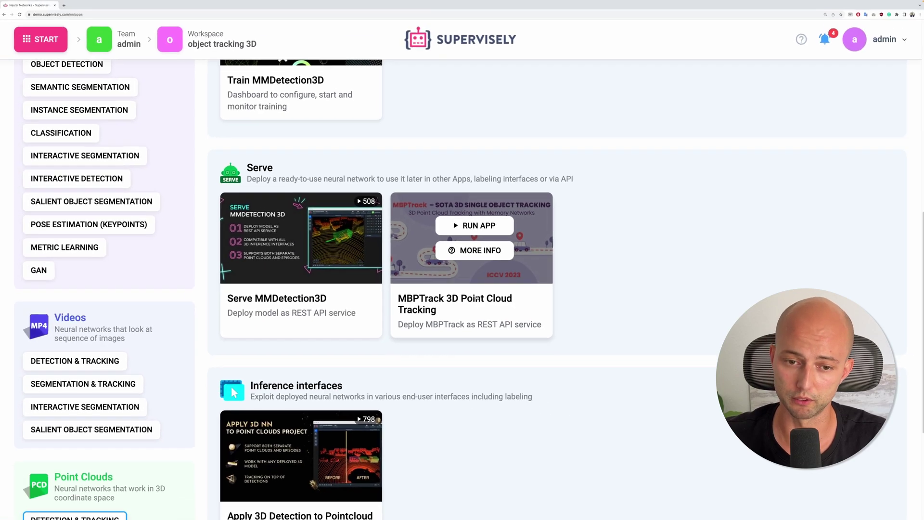
{"action": "left_click", "coordinate": [479, 227]}
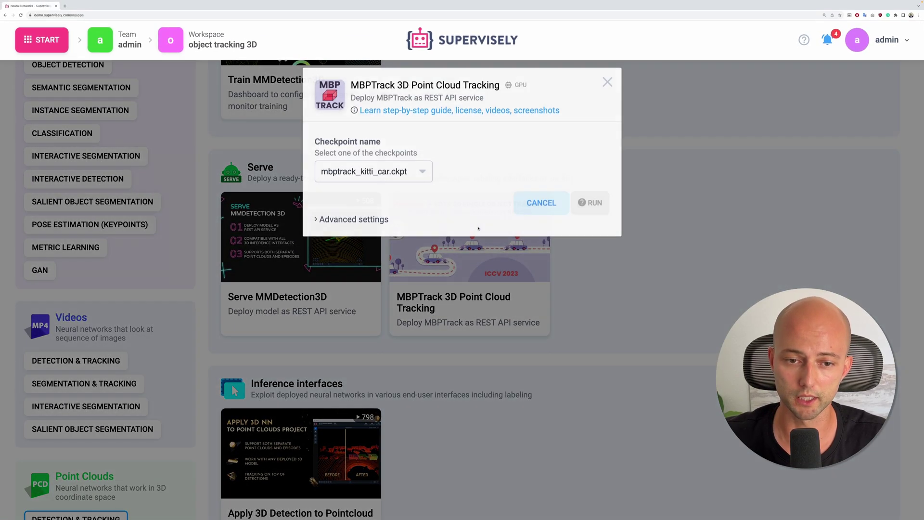
{"action": "left_click", "coordinate": [400, 174]}
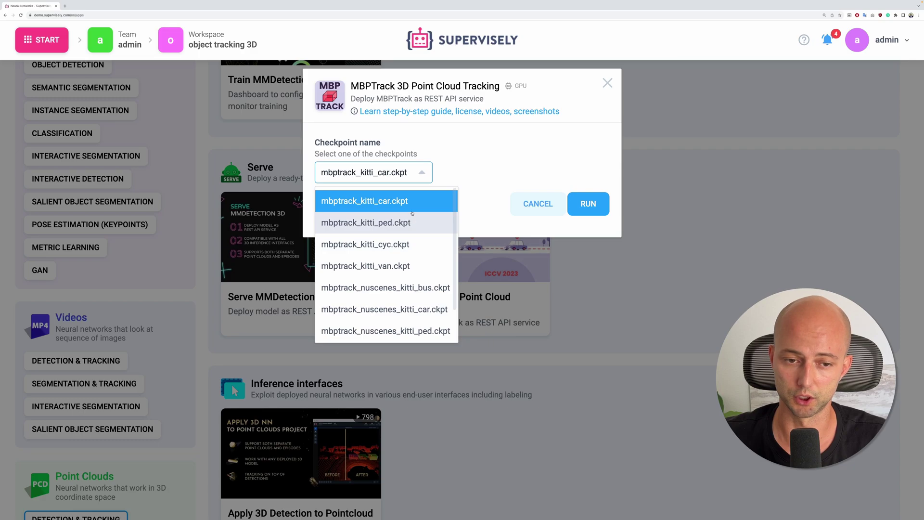
{"action": "left_click", "coordinate": [414, 309]}
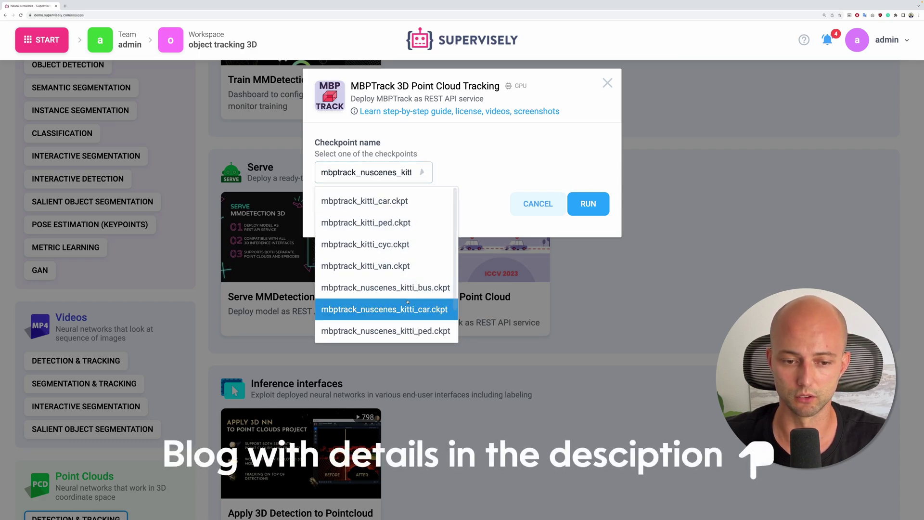
{"action": "left_click", "coordinate": [394, 180]}
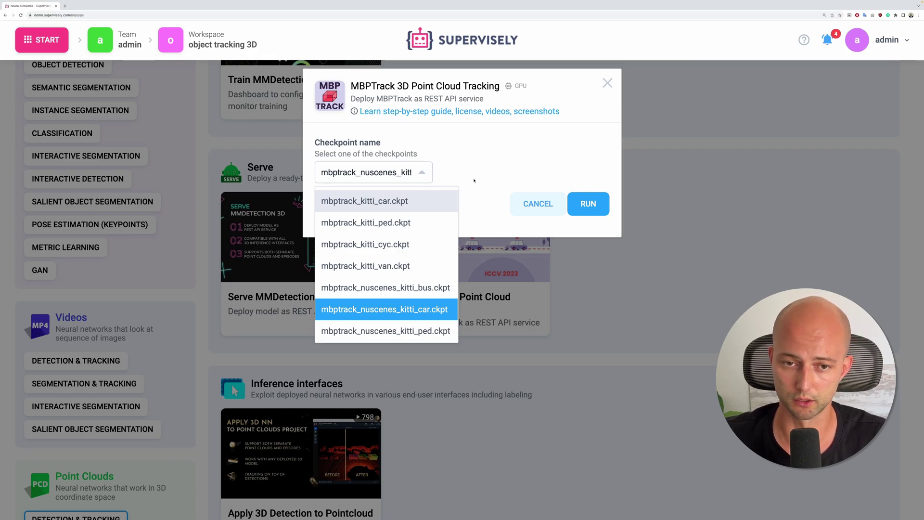
{"action": "left_click", "coordinate": [474, 181]}
Step: Review the advanced settings, run the MBPTrack app on the Hetzner GTX 1080 agent, and close its logs
{"action": "left_click", "coordinate": [349, 220]}
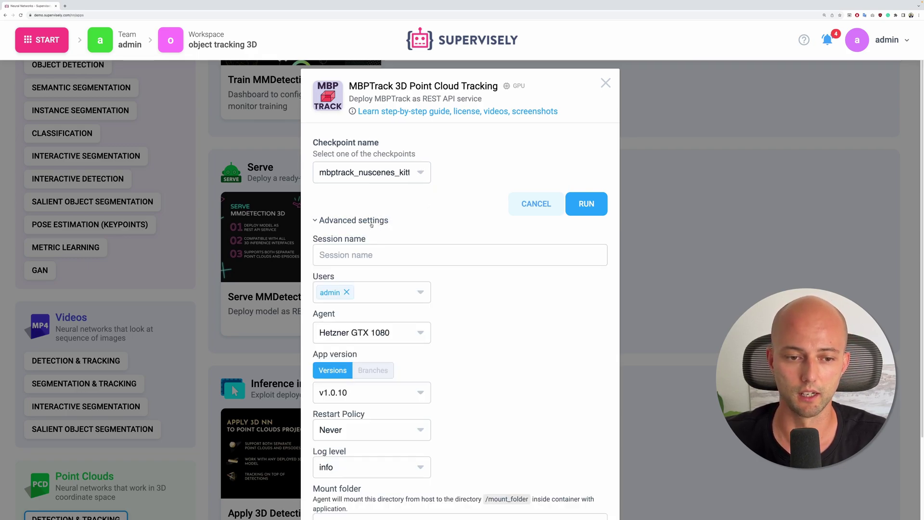
{"action": "scroll", "coordinate": [407, 295], "scroll_direction": "down", "scroll_amount": 1}
{"action": "left_click", "coordinate": [408, 296]}
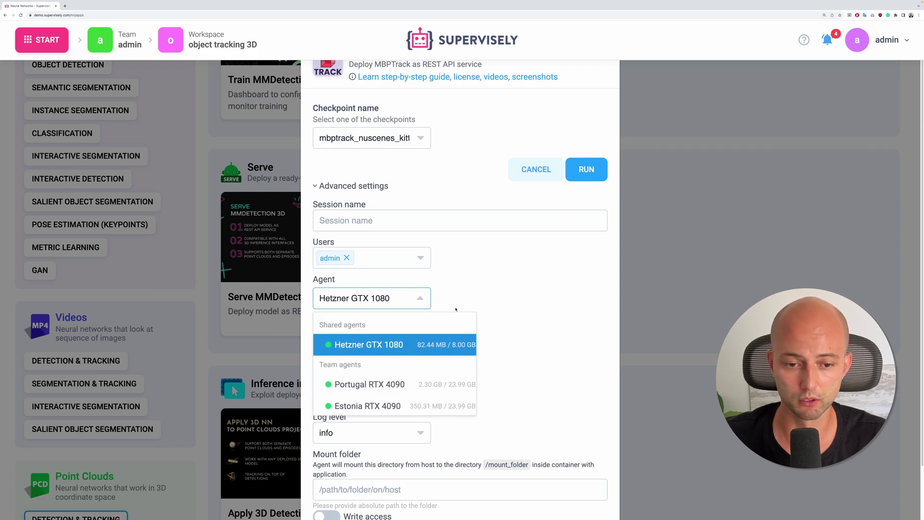
{"action": "left_click", "coordinate": [474, 295]}
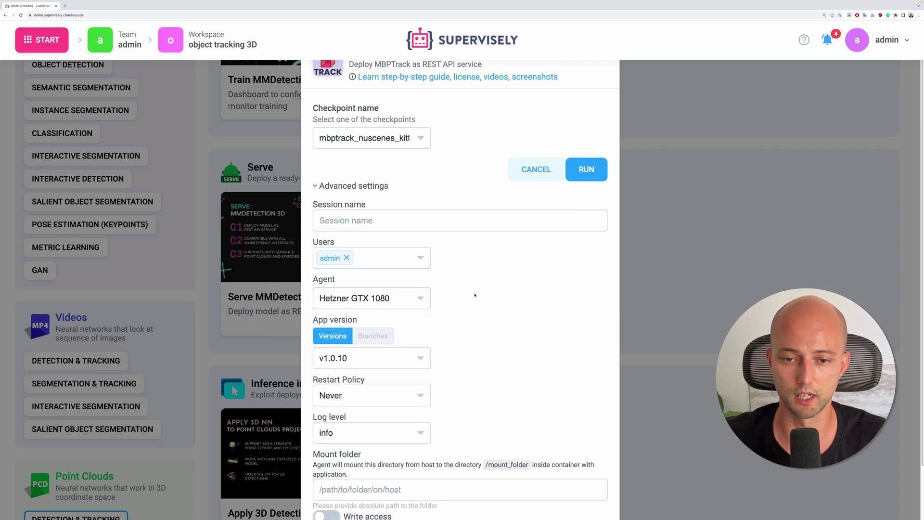
{"action": "left_click", "coordinate": [573, 175]}
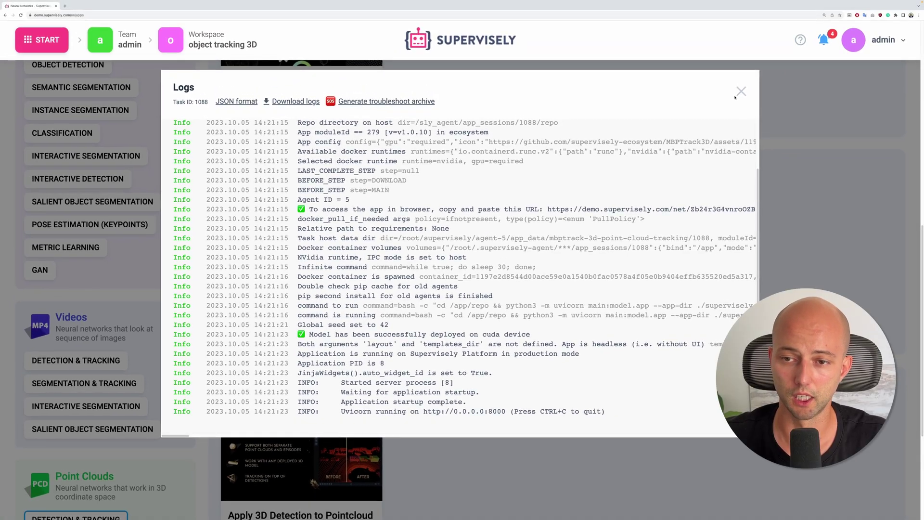
{"action": "left_click", "coordinate": [738, 94]}
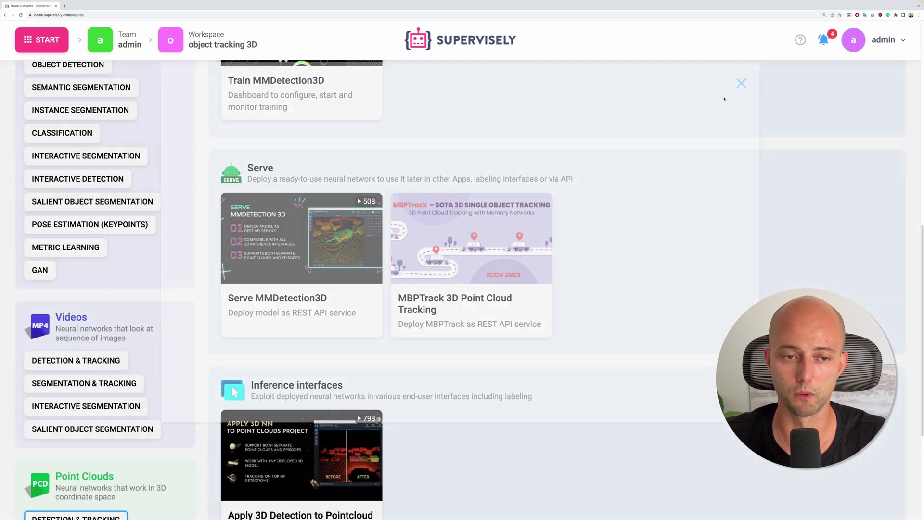
Step: Go back to the workspace projects and open the LYFT dataset of Demo LYFT 3D dataset for labeling
{"action": "scroll", "coordinate": [485, 159], "scroll_direction": "up", "scroll_amount": 4}
{"action": "left_click", "coordinate": [47, 46]}
{"action": "left_click", "coordinate": [255, 138]}
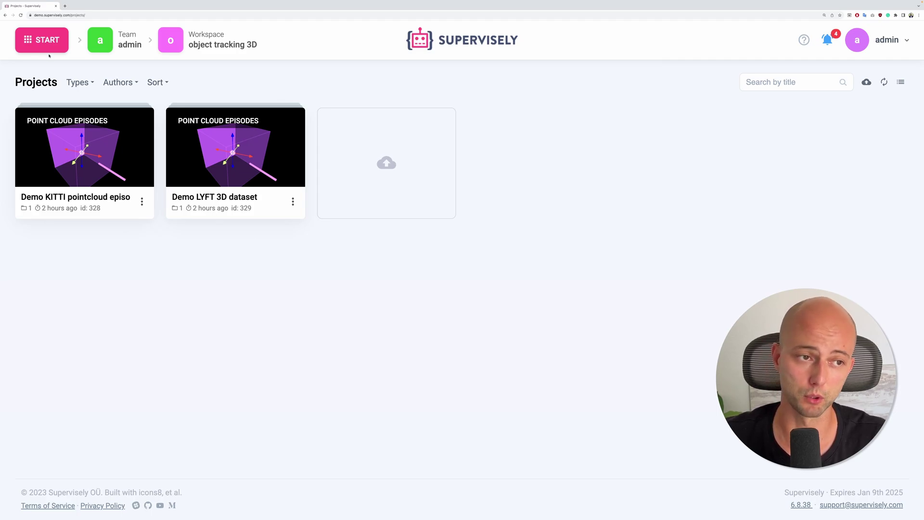
{"action": "left_click", "coordinate": [42, 39]}
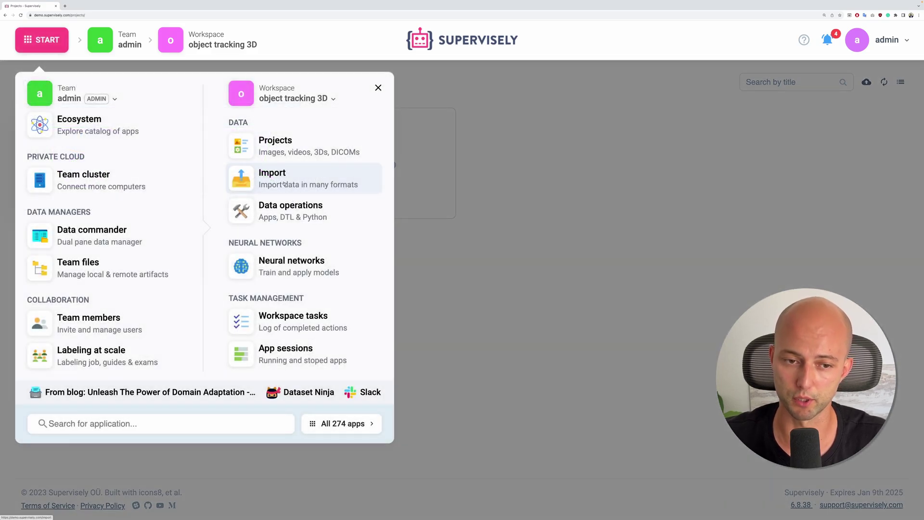
{"action": "left_click", "coordinate": [415, 228]}
{"action": "left_click", "coordinate": [184, 155]}
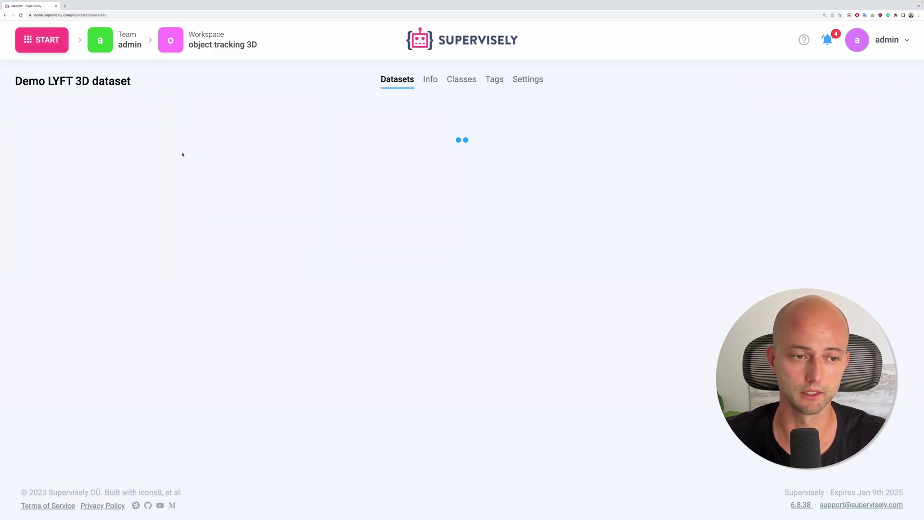
{"action": "left_click", "coordinate": [103, 181]}
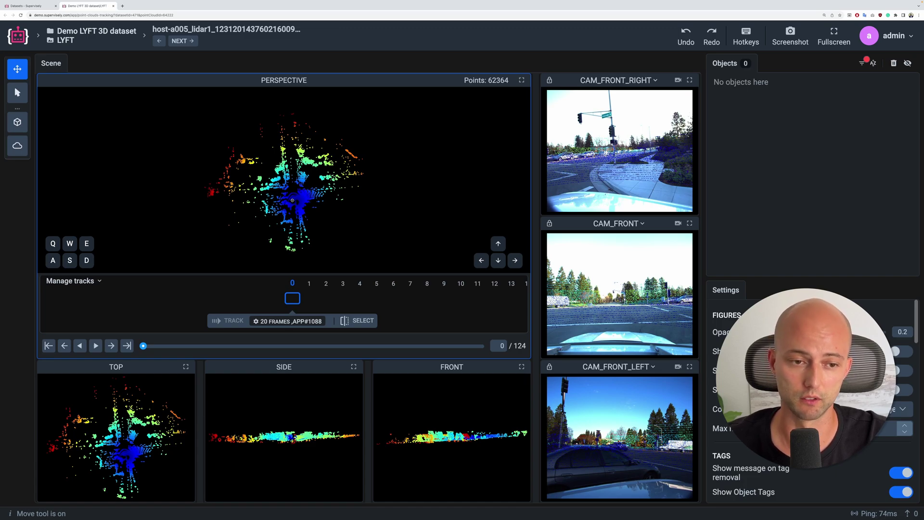
Step: Examine the point cloud around the recording vehicle and step back and forth through the first frames, returning to frame 0
{"action": "scroll", "coordinate": [292, 199], "scroll_direction": "up", "scroll_amount": 10}
{"action": "left_click_drag", "start_coordinate": [309, 214], "coordinate": [299, 212]}
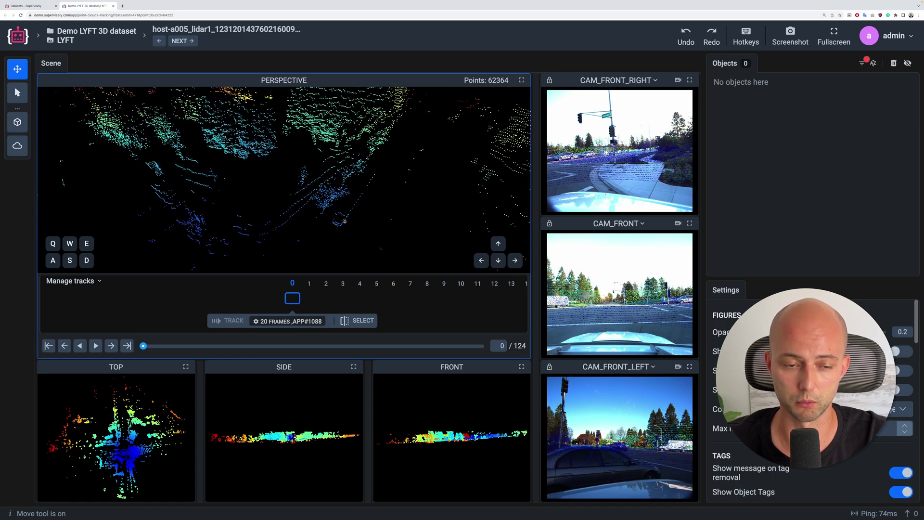
{"action": "key", "text": "s"}
{"action": "key", "text": "w"}
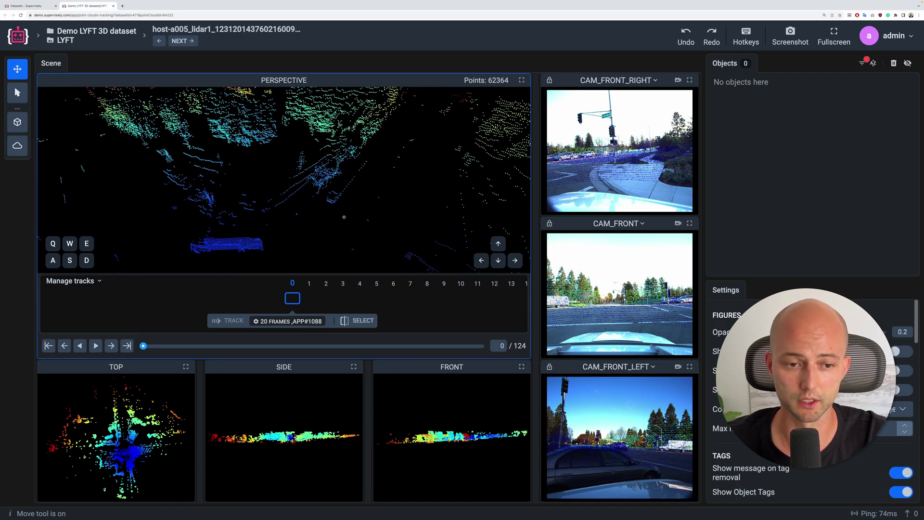
{"action": "left_click_drag", "start_coordinate": [345, 217], "coordinate": [347, 218]}
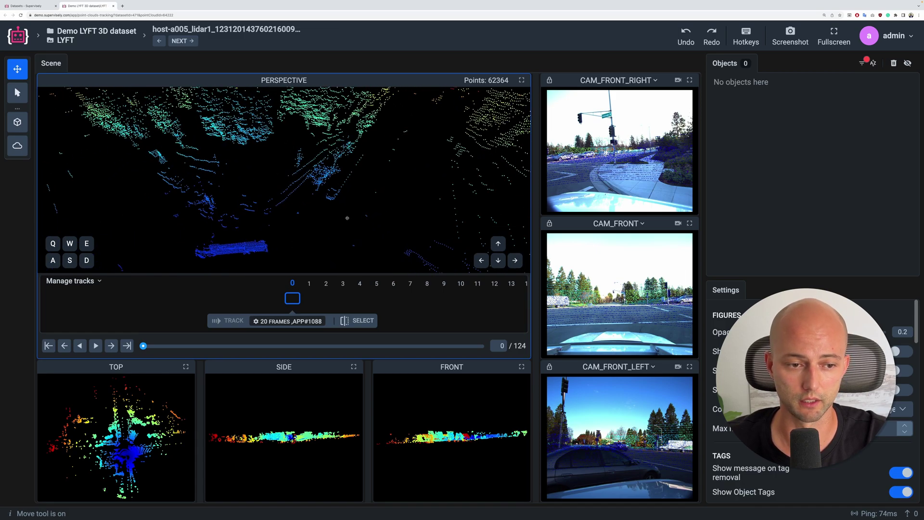
{"action": "left_click", "coordinate": [113, 346]}
{"action": "left_click", "coordinate": [113, 346]}
{"action": "left_click", "coordinate": [113, 347]}
{"action": "left_click", "coordinate": [113, 346]}
{"action": "left_click", "coordinate": [64, 346]}
{"action": "left_click", "coordinate": [64, 345]}
{"action": "left_click", "coordinate": [64, 346]}
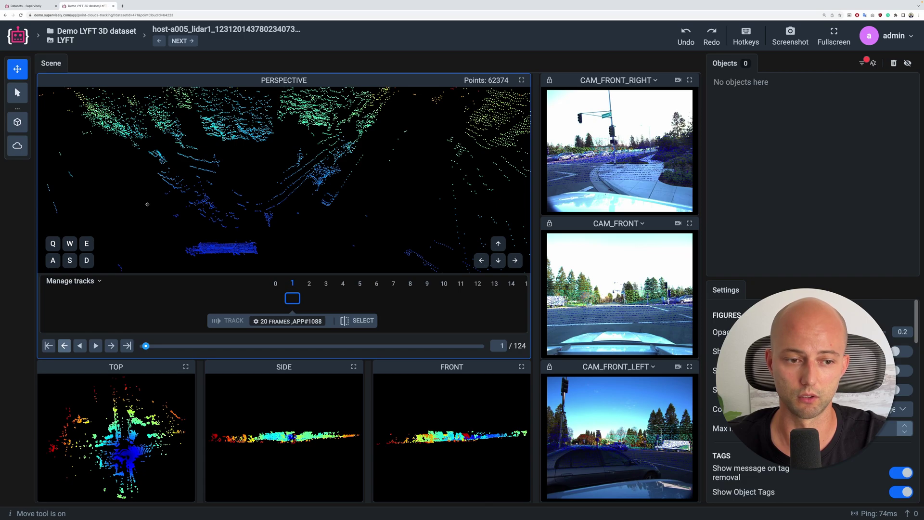
{"action": "left_click", "coordinate": [112, 345]}
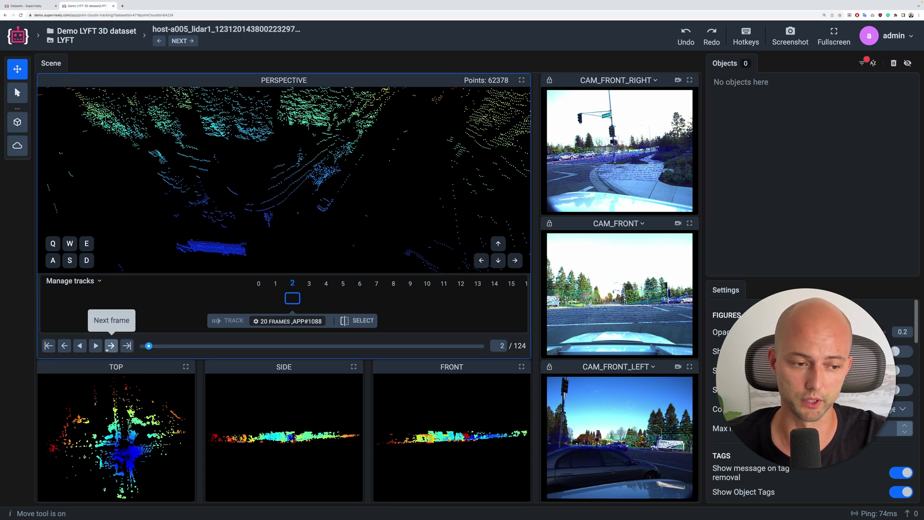
{"action": "left_click", "coordinate": [65, 346]}
{"action": "left_click", "coordinate": [66, 347]}
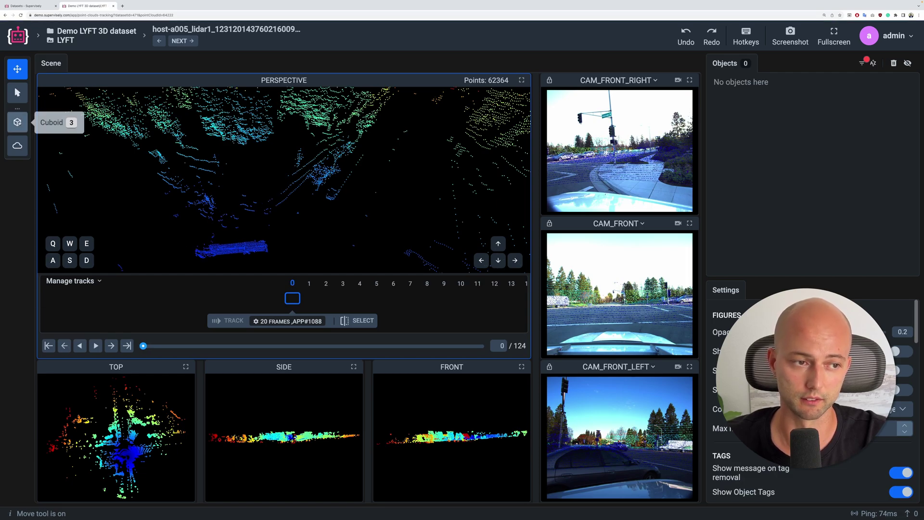
Step: Place a car cuboid on the points of the car ahead in frame 0 and rotate it to match the car's heading
{"action": "left_click", "coordinate": [18, 122]}
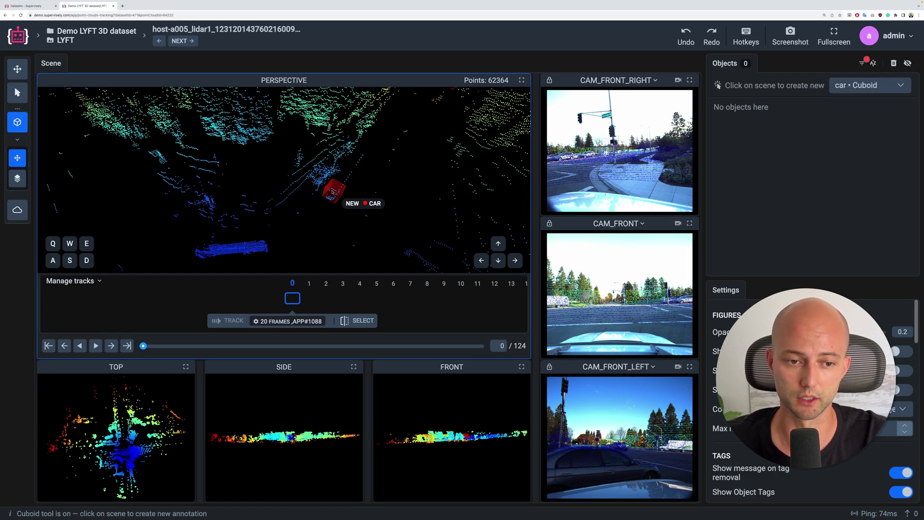
{"action": "left_click", "coordinate": [333, 194]}
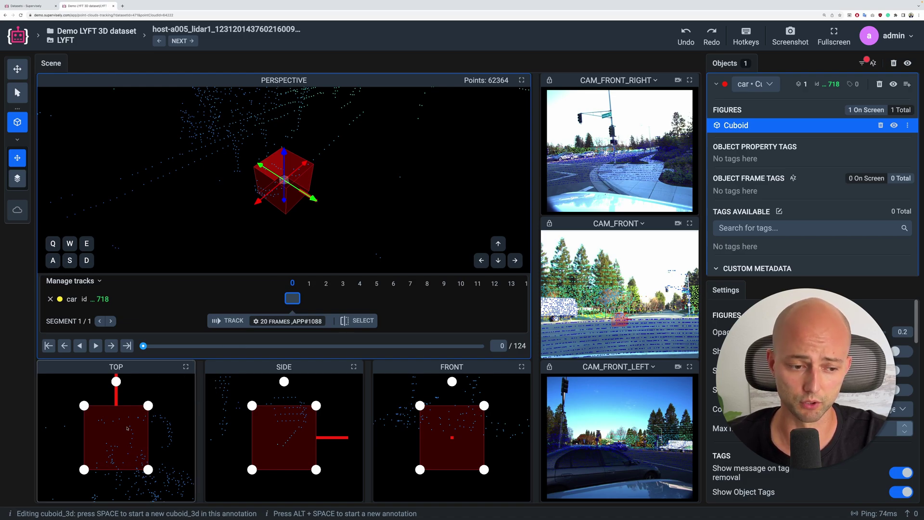
{"action": "scroll", "coordinate": [126, 429], "scroll_direction": "down", "scroll_amount": 5}
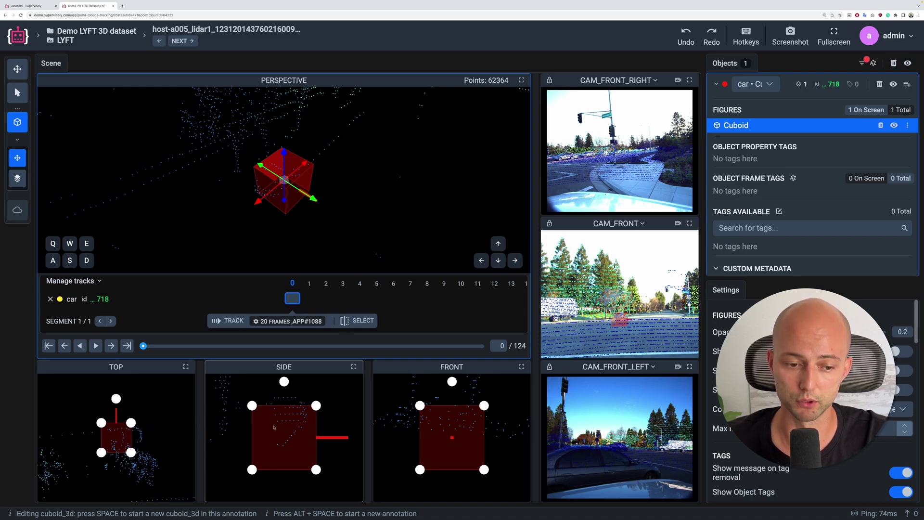
{"action": "left_click_drag", "start_coordinate": [117, 400], "coordinate": [166, 431]}
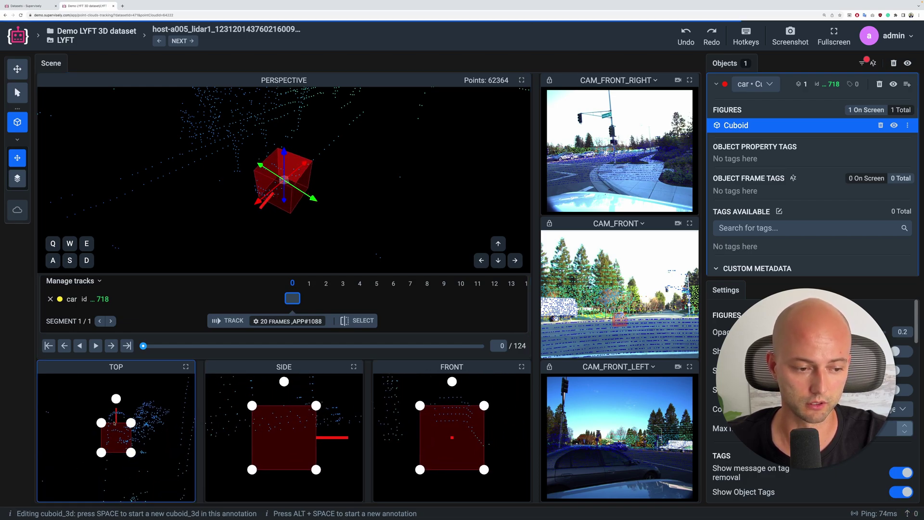
Step: Resize and reposition the car cuboid from above and from the front so it fits closely around the car's points
{"action": "left_click_drag", "start_coordinate": [101, 422], "coordinate": [105, 418]}
{"action": "left_click_drag", "start_coordinate": [128, 458], "coordinate": [125, 457]}
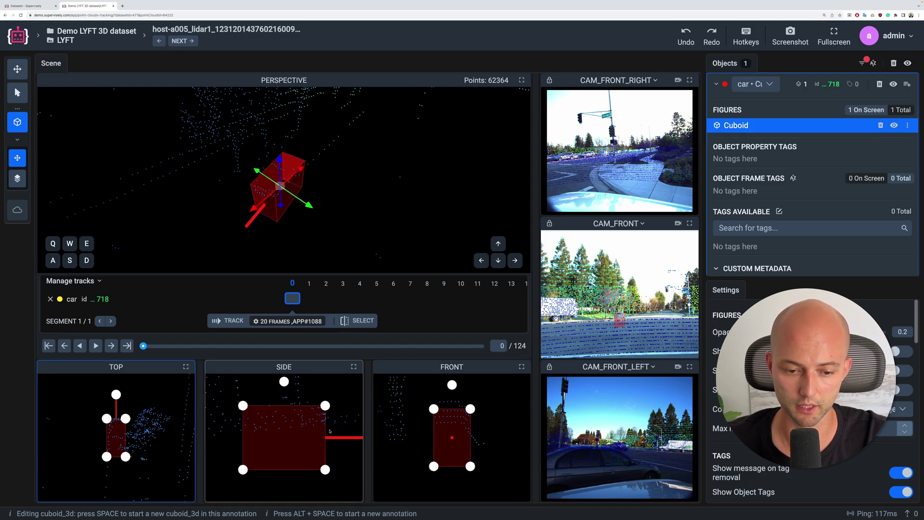
{"action": "left_click_drag", "start_coordinate": [452, 431], "coordinate": [450, 421]}
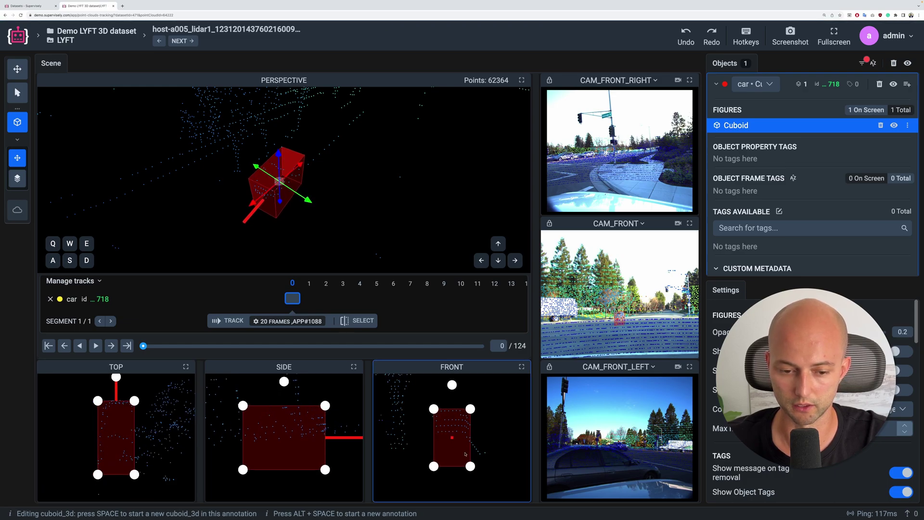
{"action": "left_click_drag", "start_coordinate": [470, 465], "coordinate": [472, 453]}
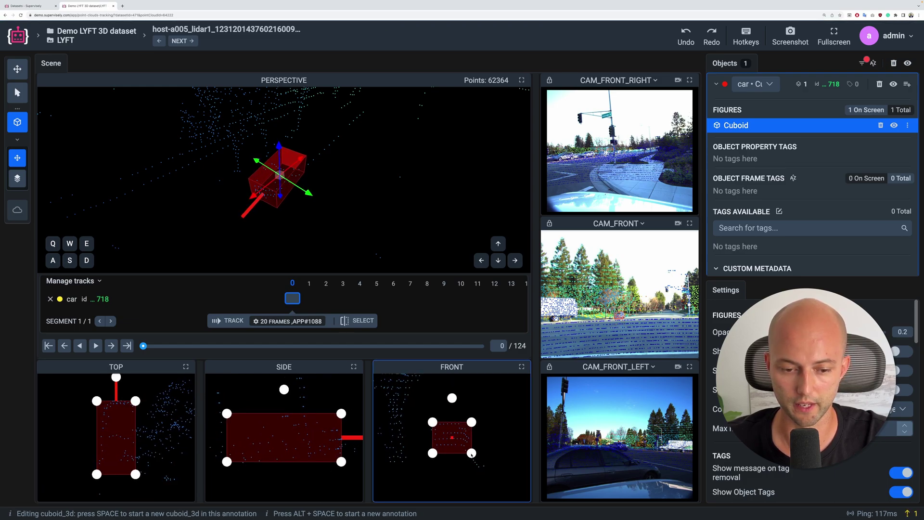
{"action": "left_click_drag", "start_coordinate": [332, 229], "coordinate": [308, 226]}
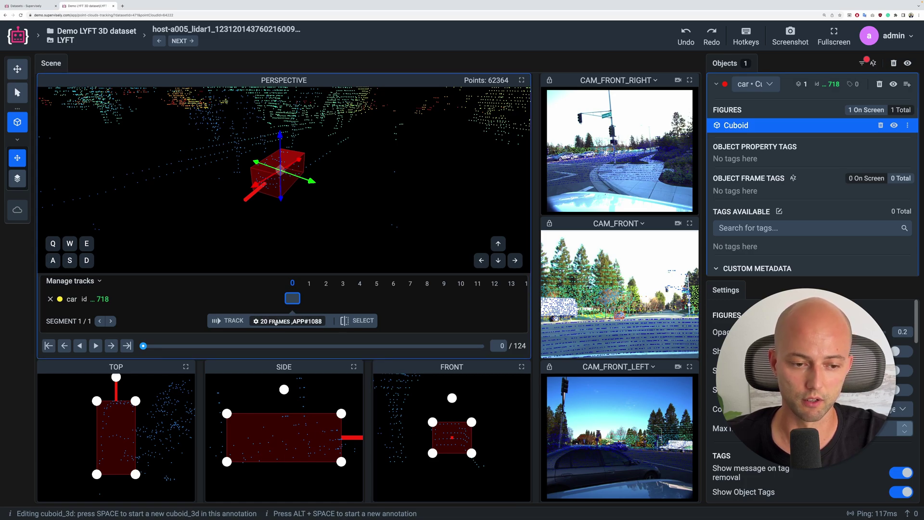
Step: Track the car cuboid forward over 20 frames with MBPTrack 3D Point Cloud Tracking and list the car's figures from all frames
{"action": "left_click", "coordinate": [286, 321]}
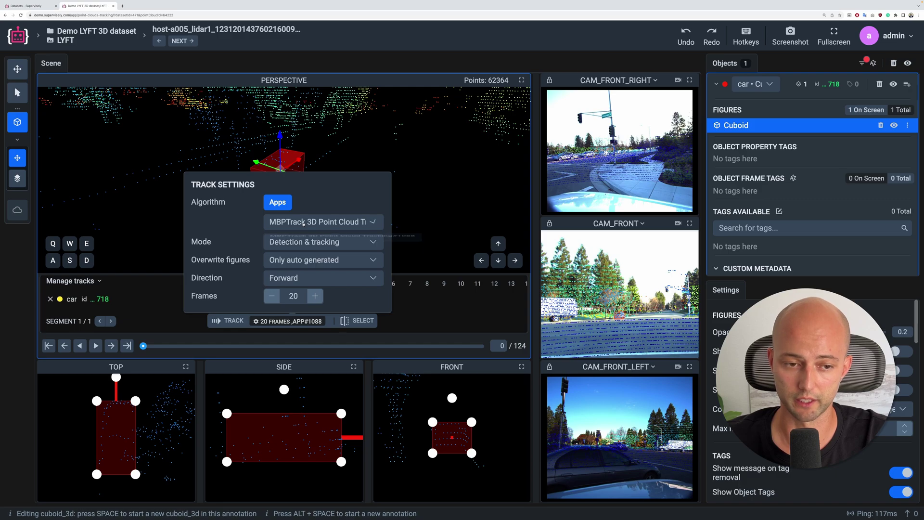
{"action": "left_click", "coordinate": [303, 222]}
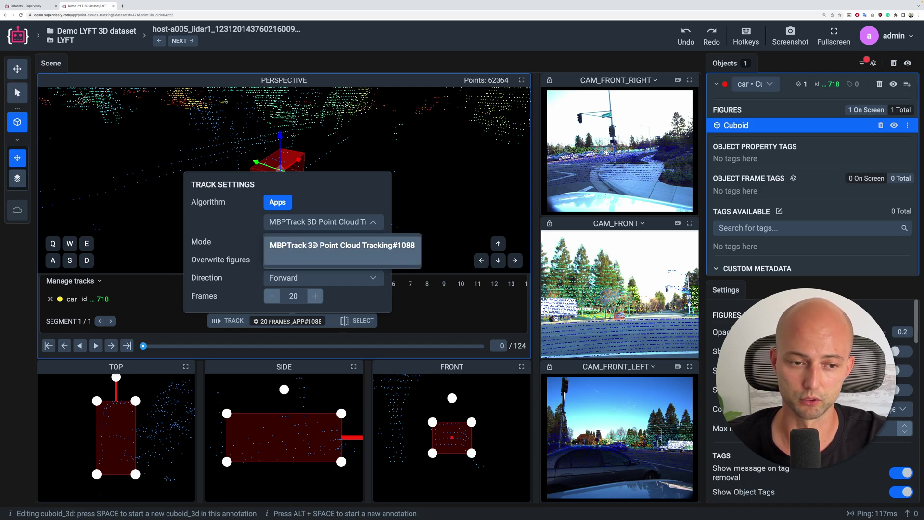
{"action": "left_click", "coordinate": [306, 246]}
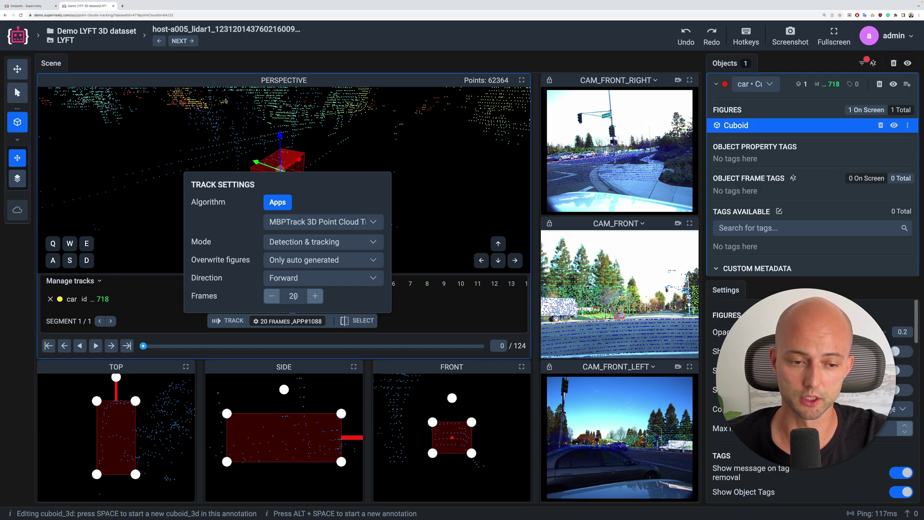
{"action": "left_click", "coordinate": [234, 323]}
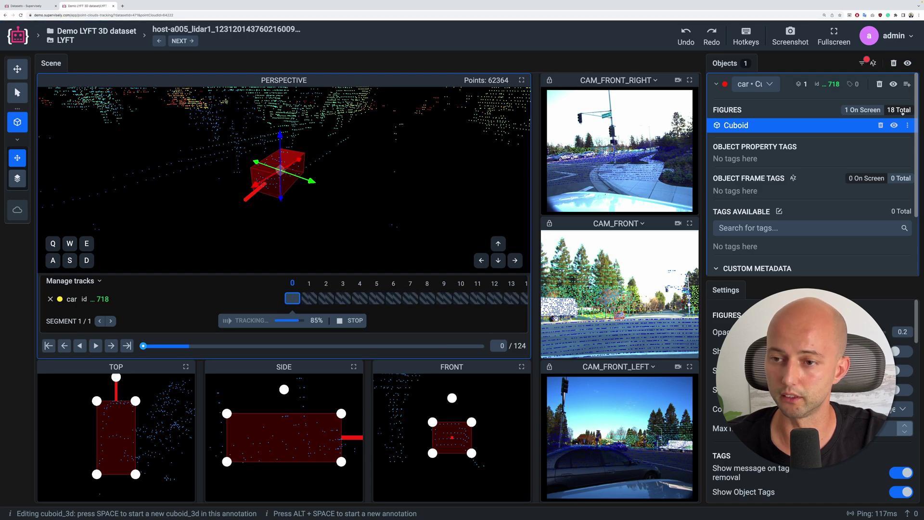
{"action": "left_click", "coordinate": [900, 110]}
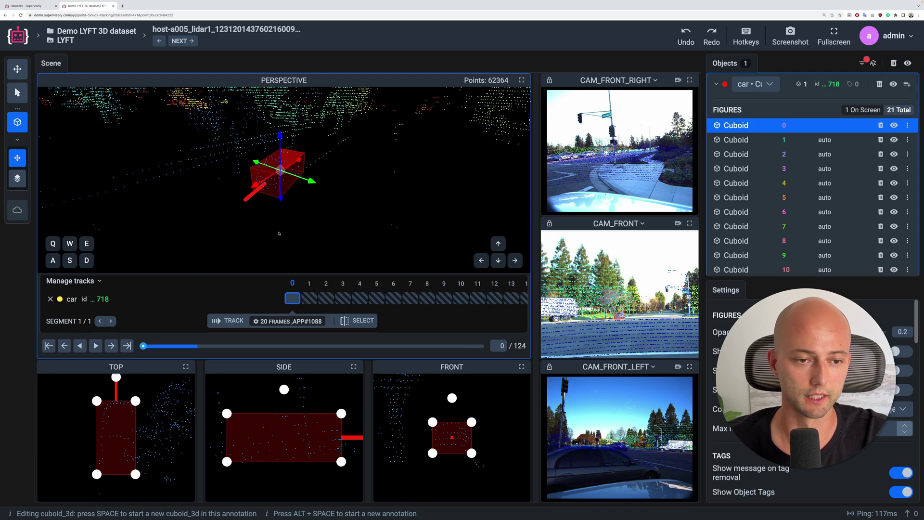
Step: Deselect the cuboid and advance frame by frame from 0 to 21, examining how the tracked cuboid follows the car's points
{"action": "scroll", "coordinate": [332, 208], "scroll_direction": "down", "scroll_amount": 5}
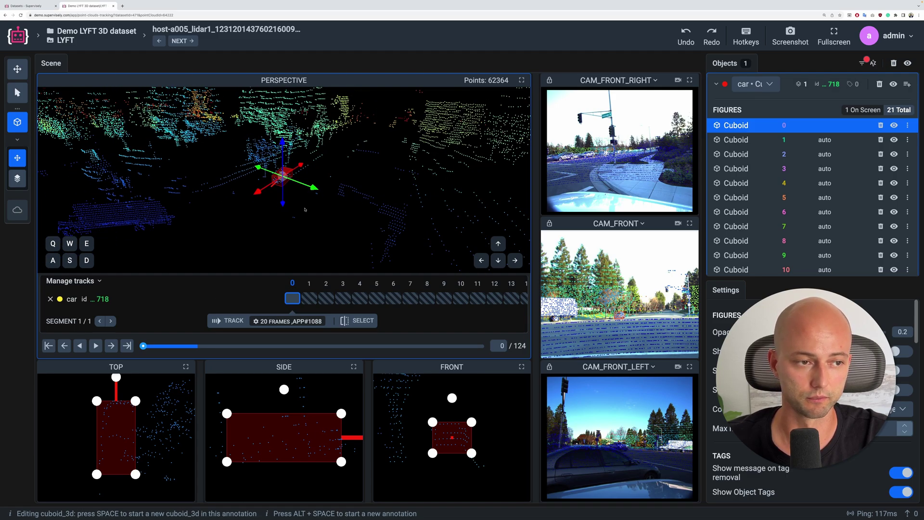
{"action": "key", "text": "space"}
{"action": "left_click", "coordinate": [17, 69]}
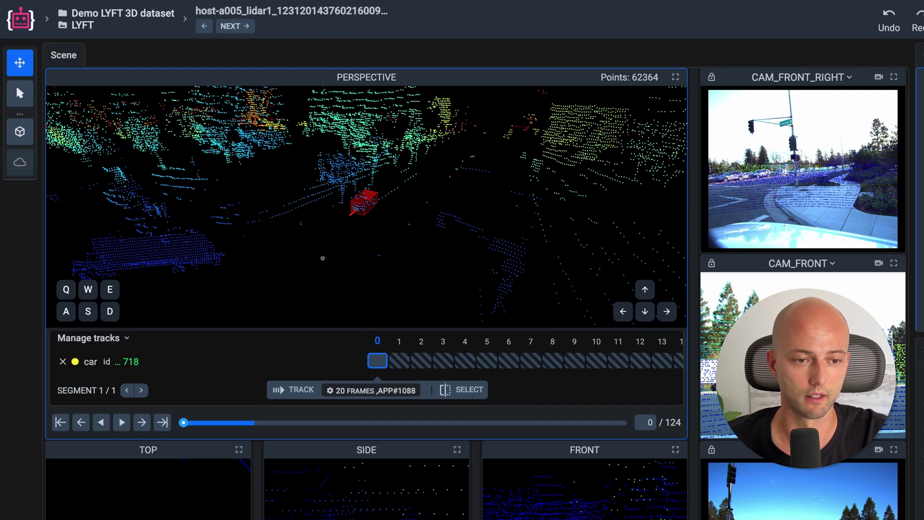
{"action": "left_click_drag", "start_coordinate": [323, 258], "coordinate": [345, 256]}
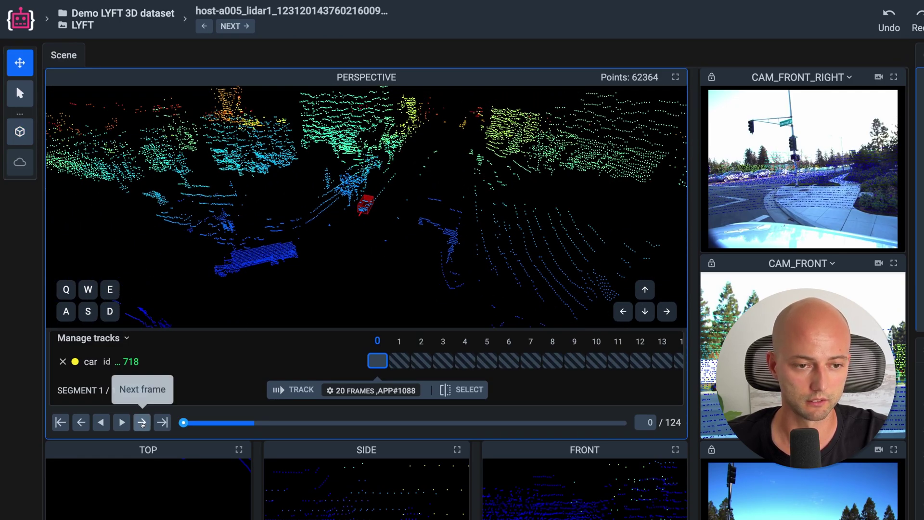
{"action": "left_click", "coordinate": [142, 423]}
{"action": "left_click", "coordinate": [141, 423]}
{"action": "left_click", "coordinate": [142, 422]}
{"action": "left_click", "coordinate": [141, 423]}
{"action": "left_click", "coordinate": [142, 423]}
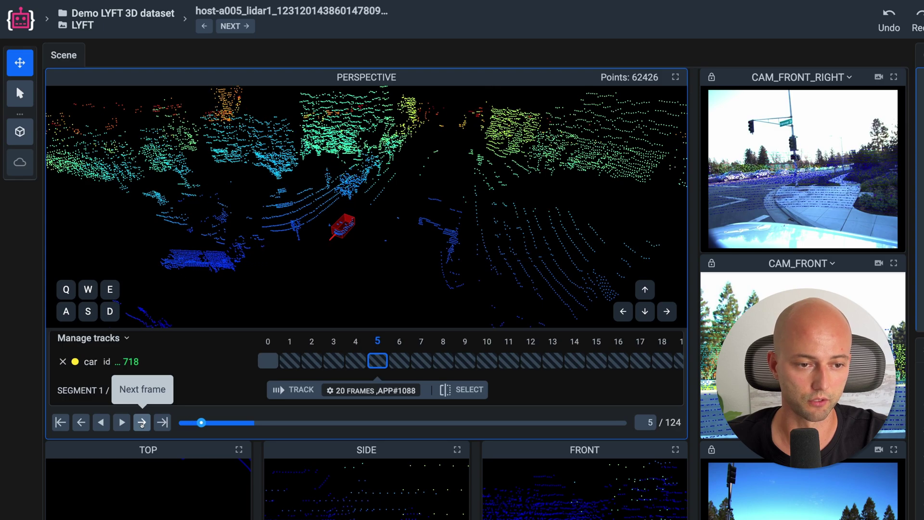
{"action": "left_click", "coordinate": [141, 422]}
{"action": "left_click", "coordinate": [141, 423]}
{"action": "left_click", "coordinate": [142, 423]}
{"action": "left_click", "coordinate": [141, 422]}
{"action": "left_click", "coordinate": [141, 422]}
{"action": "left_click", "coordinate": [142, 423]}
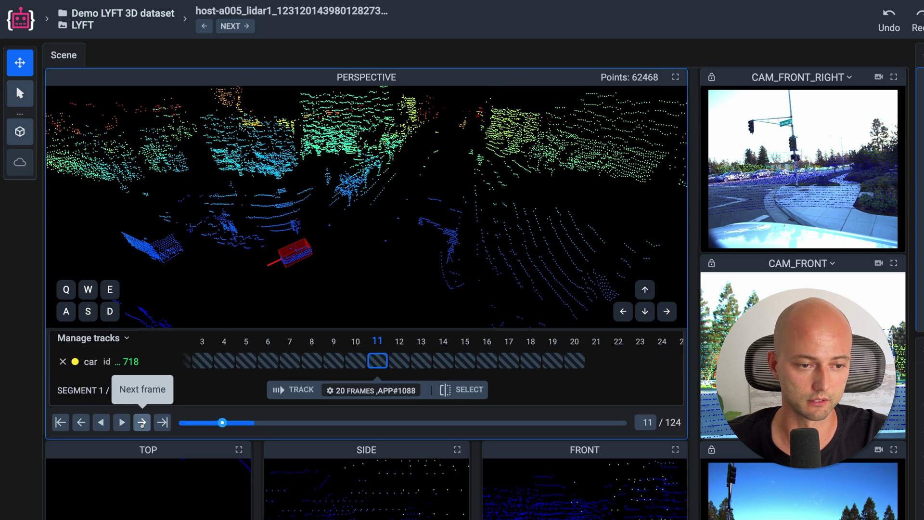
{"action": "left_click", "coordinate": [141, 423]}
{"action": "left_click", "coordinate": [141, 423]}
{"action": "left_click", "coordinate": [141, 422]}
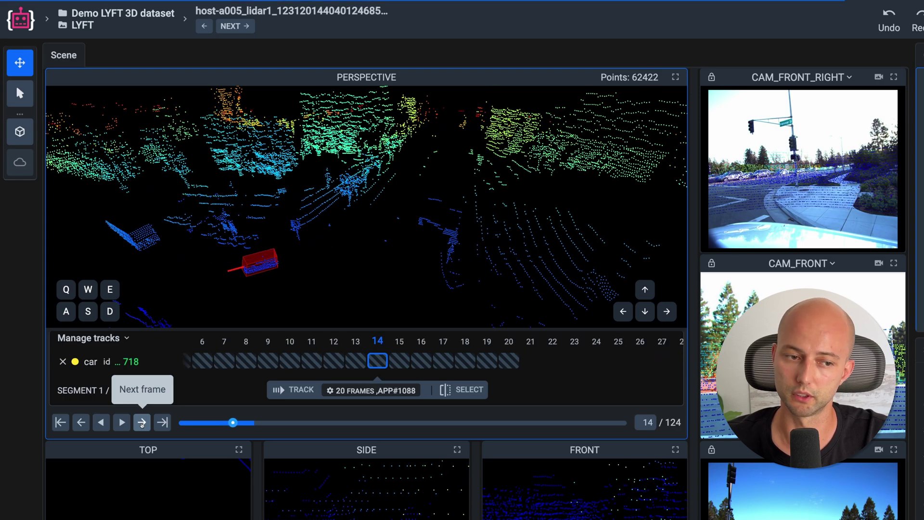
{"action": "left_click", "coordinate": [141, 423]}
{"action": "left_click", "coordinate": [142, 423]}
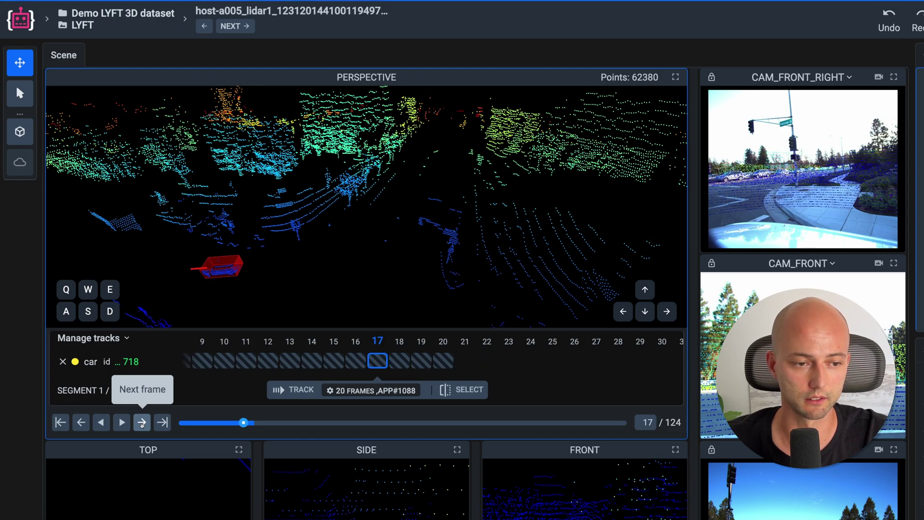
{"action": "left_click", "coordinate": [141, 422]}
{"action": "left_click", "coordinate": [141, 423]}
{"action": "left_click", "coordinate": [142, 422]}
{"action": "left_click", "coordinate": [141, 422]}
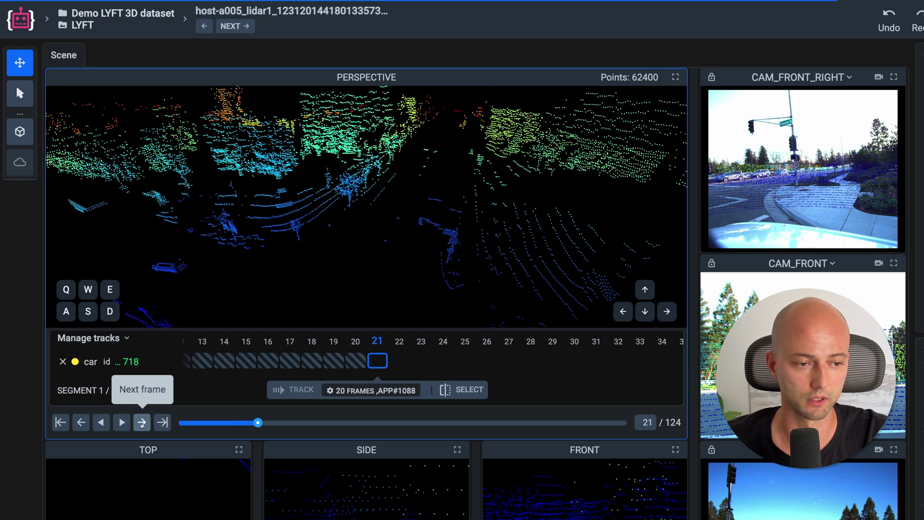
Step: Step back through the tracked frames from 21 to 10 to recheck the cuboid's position on the car
{"action": "left_click", "coordinate": [81, 422]}
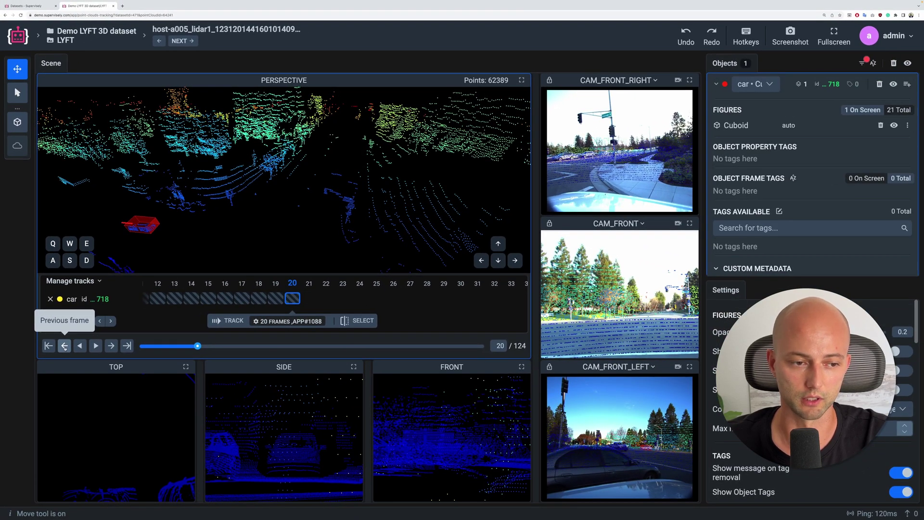
{"action": "left_click", "coordinate": [64, 346]}
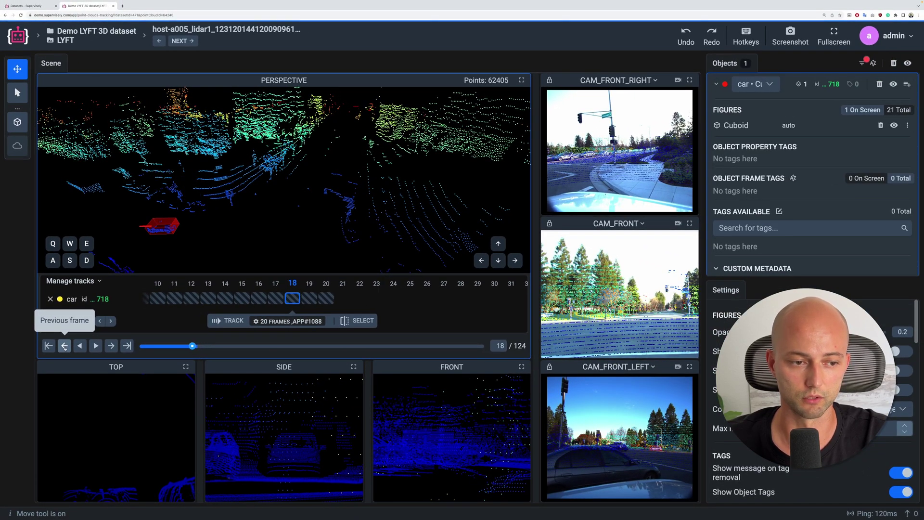
{"action": "left_click", "coordinate": [64, 346]}
{"action": "left_click", "coordinate": [64, 345]}
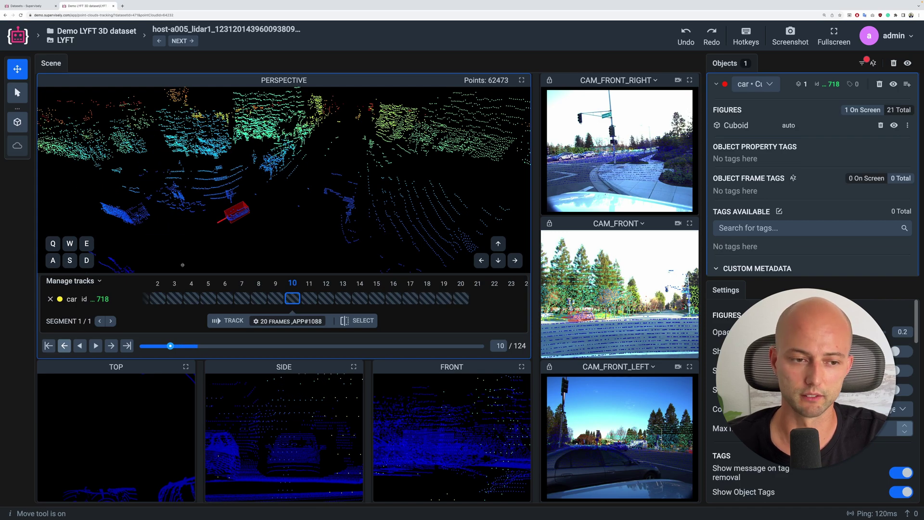